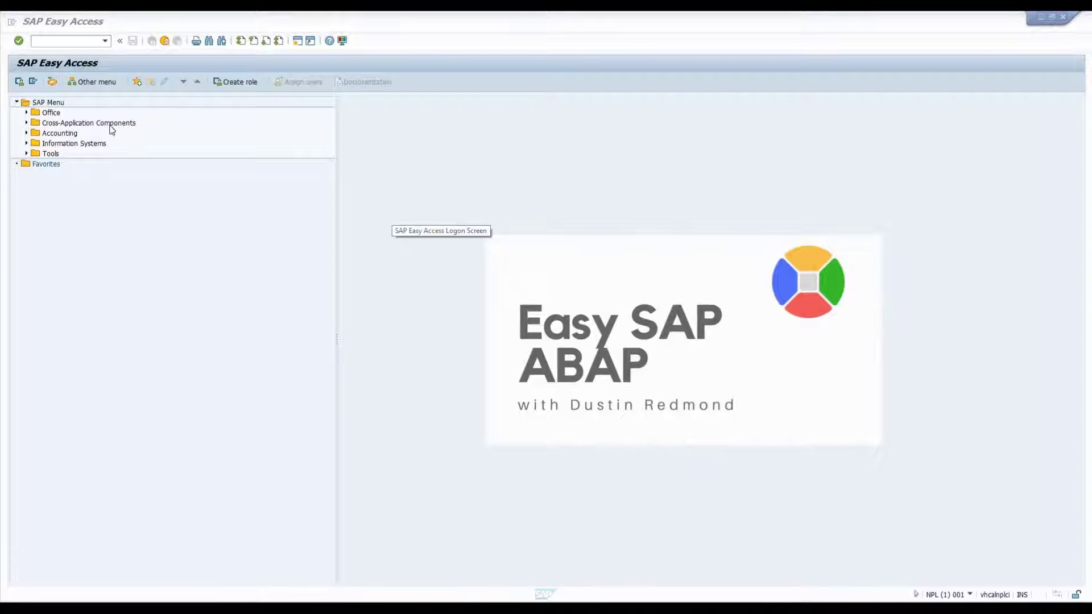
# - Start user maintenance with transaction su01 from the SAP Easy Access window
pyautogui.click(43, 62)
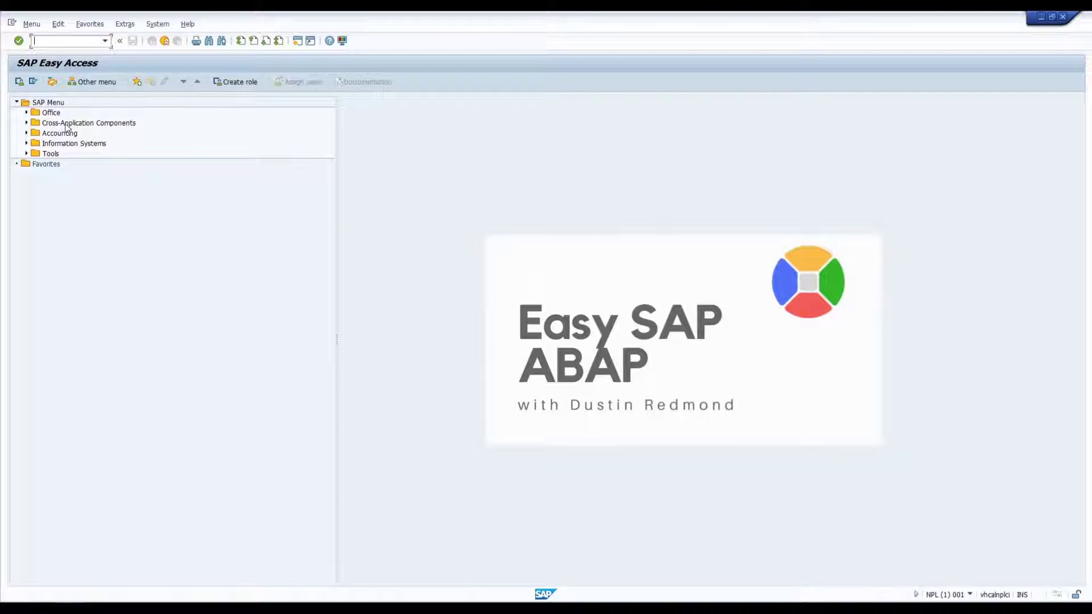
pyautogui.click(49, 154)
pyautogui.click(60, 41)
pyautogui.write('su01')
pyautogui.press('Return')
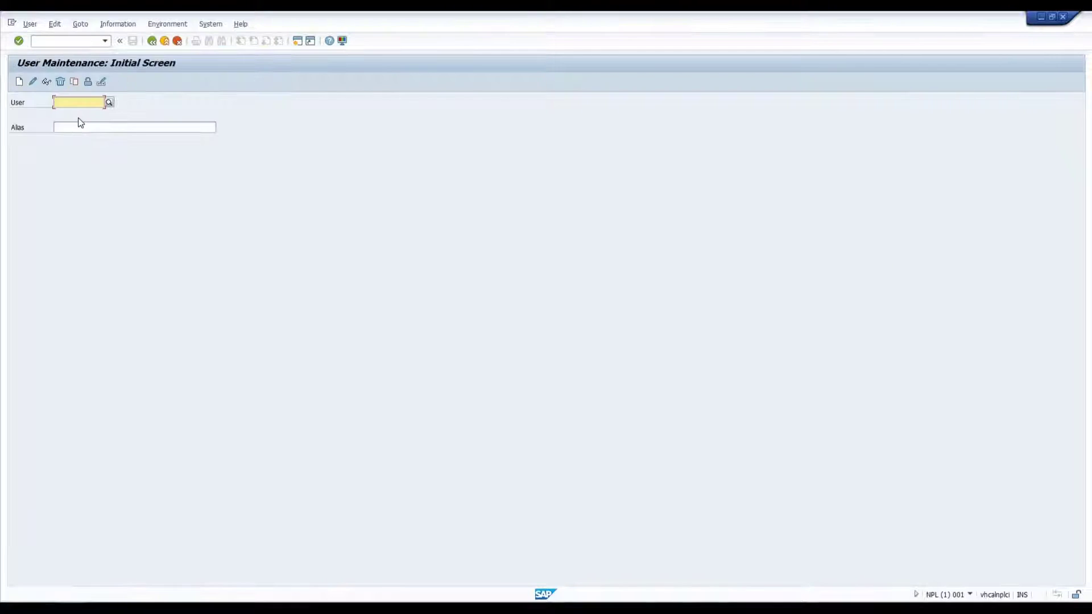
# - Display an existing user's record, which reports no company assigned
pyautogui.write('USER01')
pyautogui.press('F8')
pyautogui.click(47, 82)
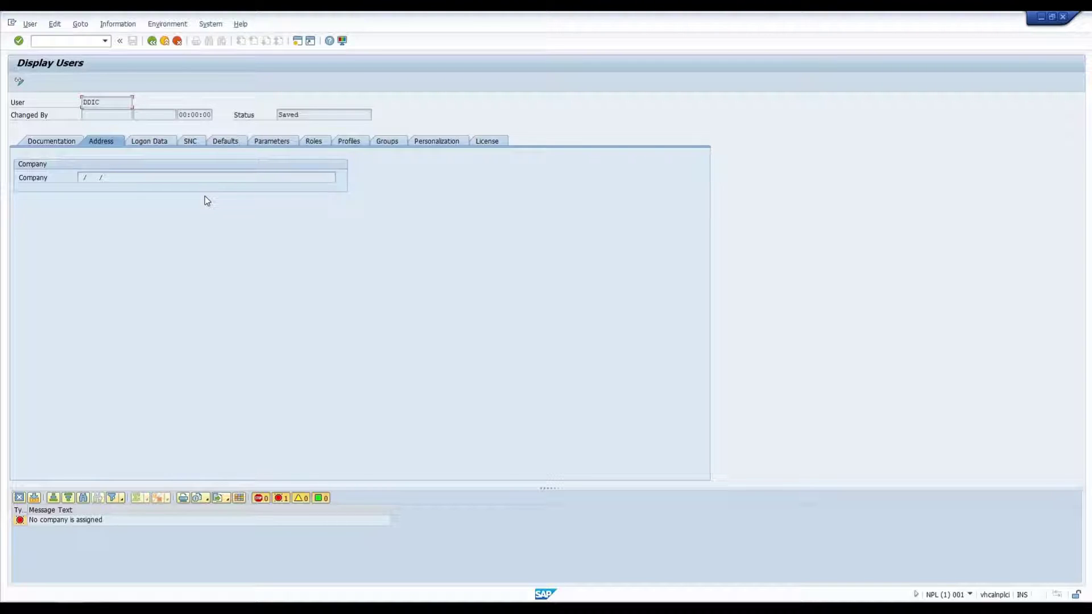
# - Show the user's Logon Data: user type Dialog, group SUPER, Production Password status
pyautogui.hotkey('ctrl', '/')
pyautogui.click(126, 179)
pyautogui.click(146, 143)
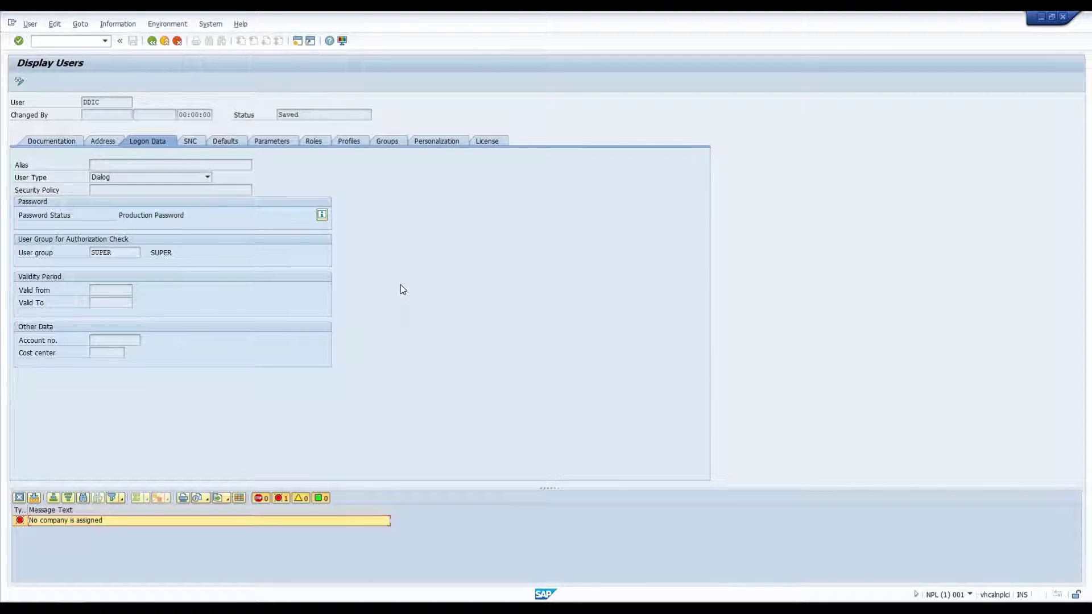
# - Type and clear junk text in the command field, then discard an se11 entry
pyautogui.click(159, 168)
pyautogui.hotkey('ctrl', '/')
pyautogui.write('asdfkasdfk')
pyautogui.hotkey('ctrl', 'a')
pyautogui.press('BackSpace')
pyautogui.write('se11')
pyautogui.press('Return')
# - Open the ABAP Dictionary initial screen in a new session with /ose11
pyautogui.hotkey('ctrl', '/')
pyautogui.write('/o')
pyautogui.write('se11')
pyautogui.hotkey('shift', 'Left')
pyautogui.hotkey('shift', 'Left')
pyautogui.hotkey('shift', 'Left')
pyautogui.hotkey('shift', 'Left')
pyautogui.press('End')
pyautogui.press('Return')
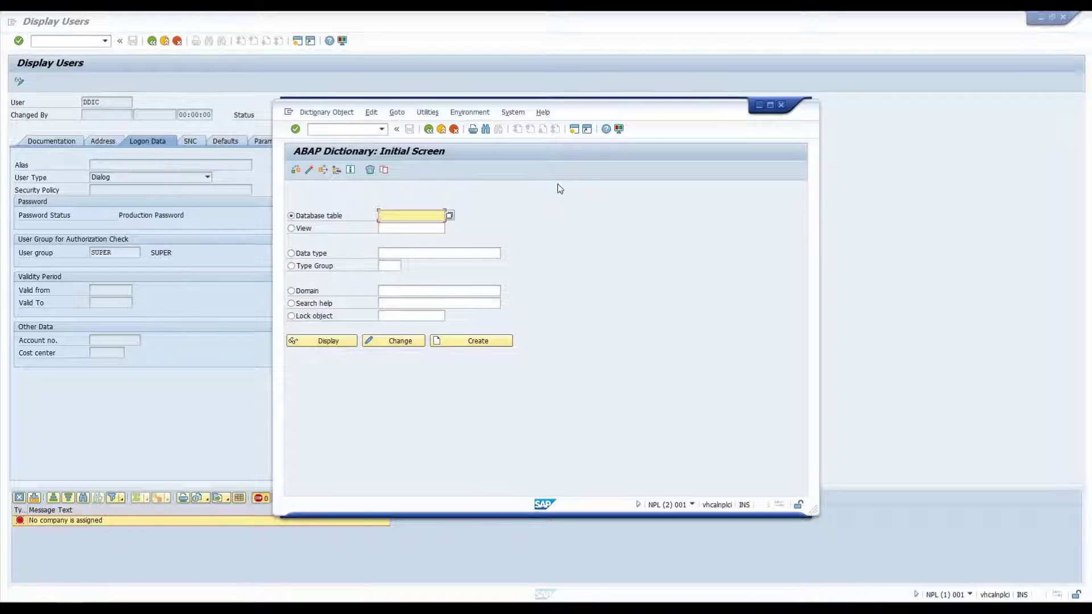
# - Move the SE11 session window, leave it and re-enter se11
pyautogui.moveTo(441, 132); pyautogui.dragTo(321, 108)
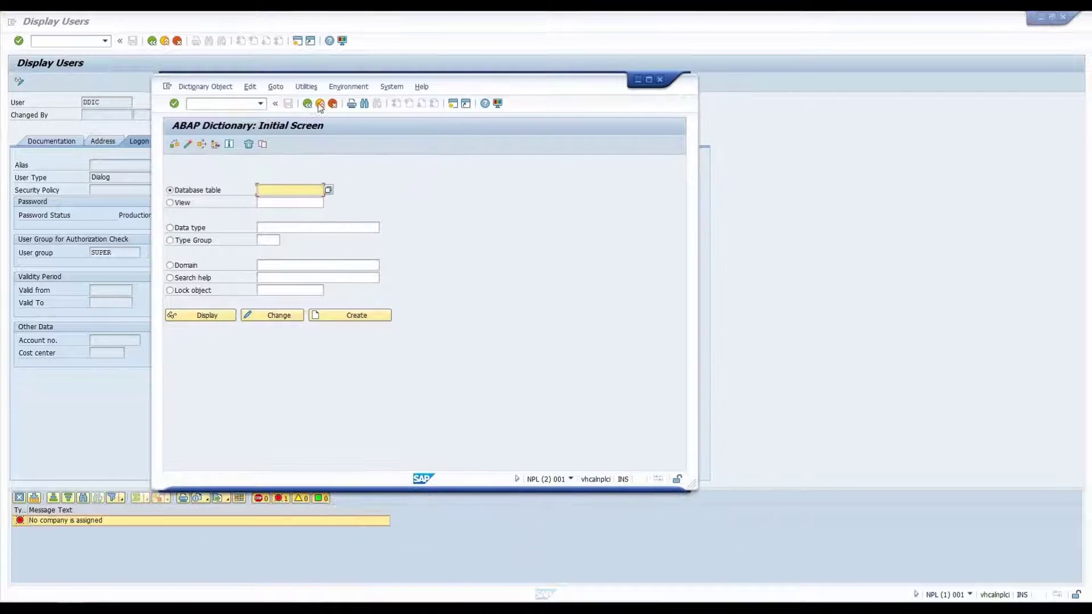
pyautogui.click(320, 104)
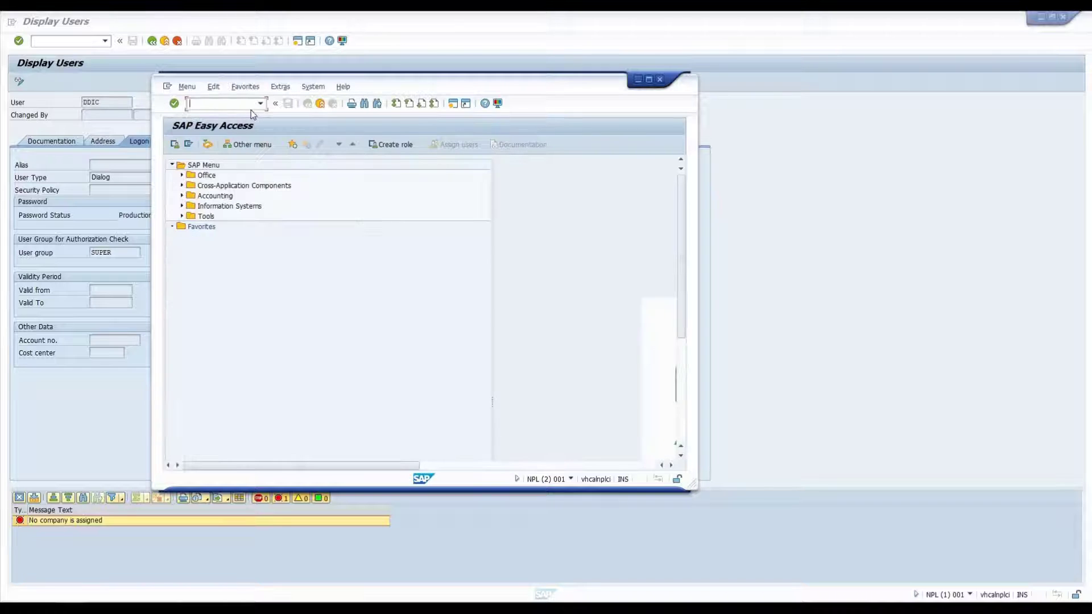
pyautogui.write('se11')
pyautogui.press('Return')
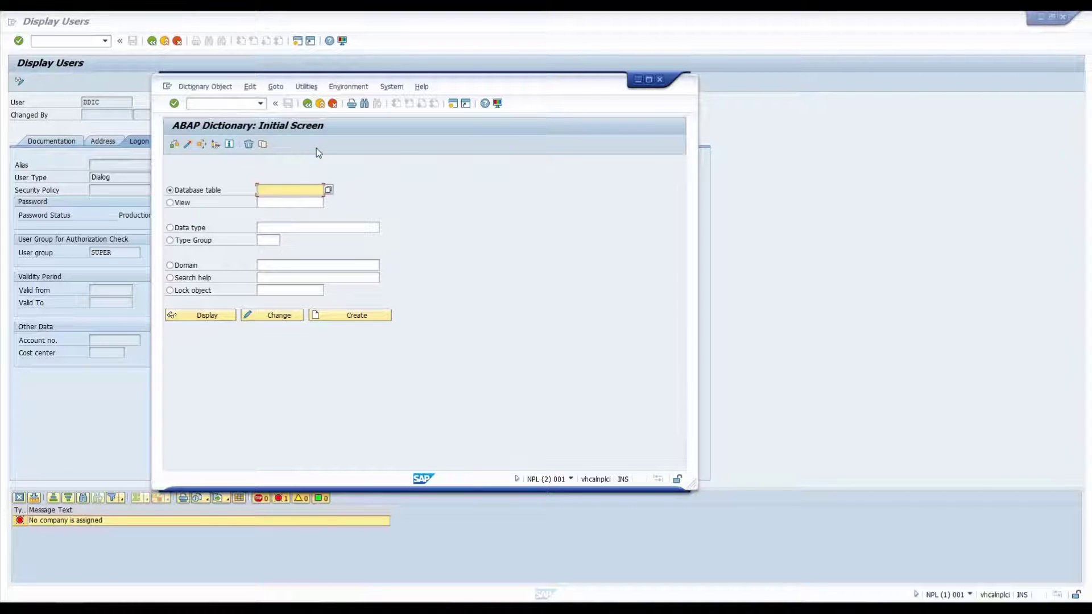
# - Open User Maintenance in a third session with /osu01
pyautogui.click(187, 103)
pyautogui.write('/osu01')
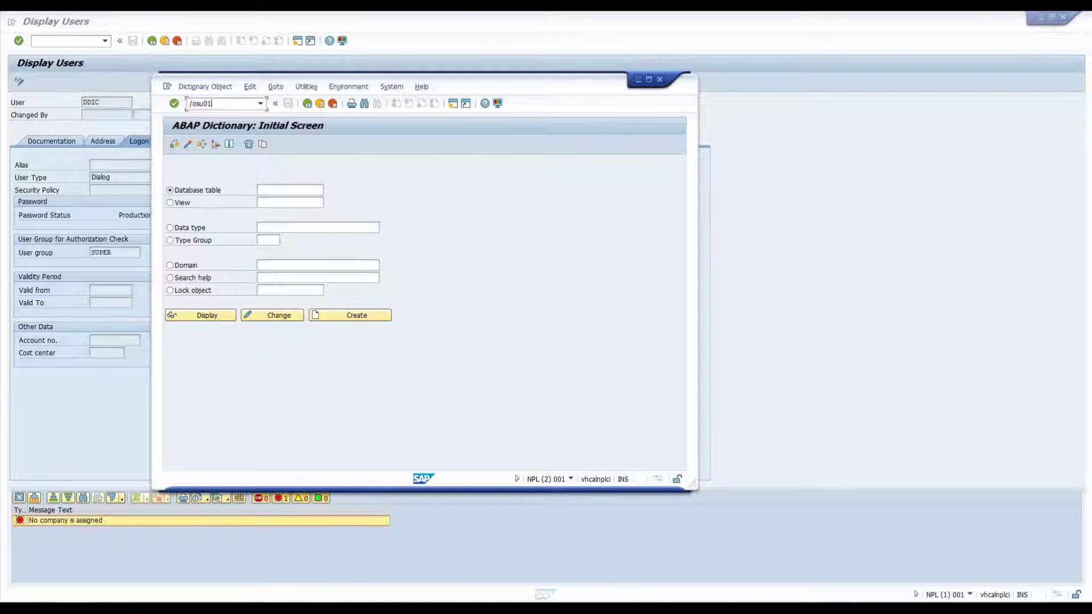
pyautogui.press('Return')
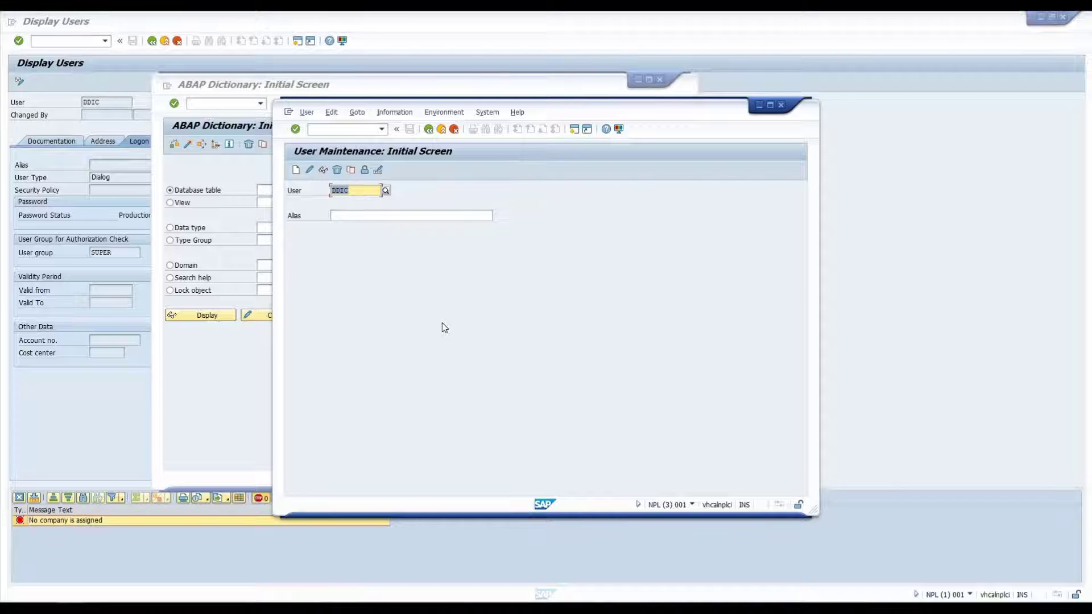
# - Delete the User Maintenance session with /i
pyautogui.press('F3')
pyautogui.write('/i')
pyautogui.press('Return')
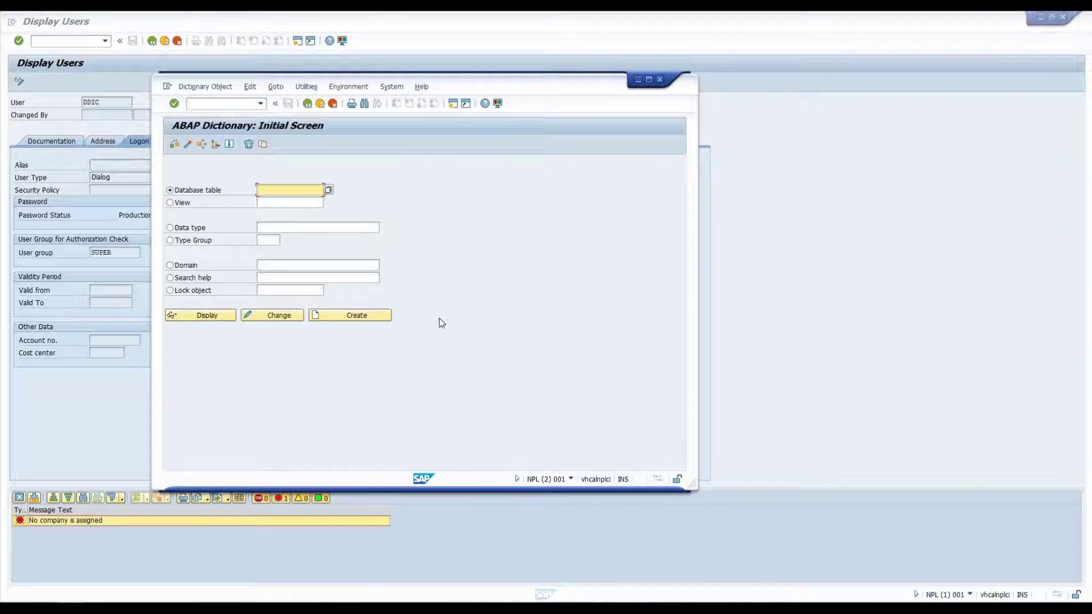
# - Delete the ABAP Dictionary session with /i
pyautogui.press('Tab')
pyautogui.press('Tab')
pyautogui.press('Tab')
pyautogui.press('Tab')
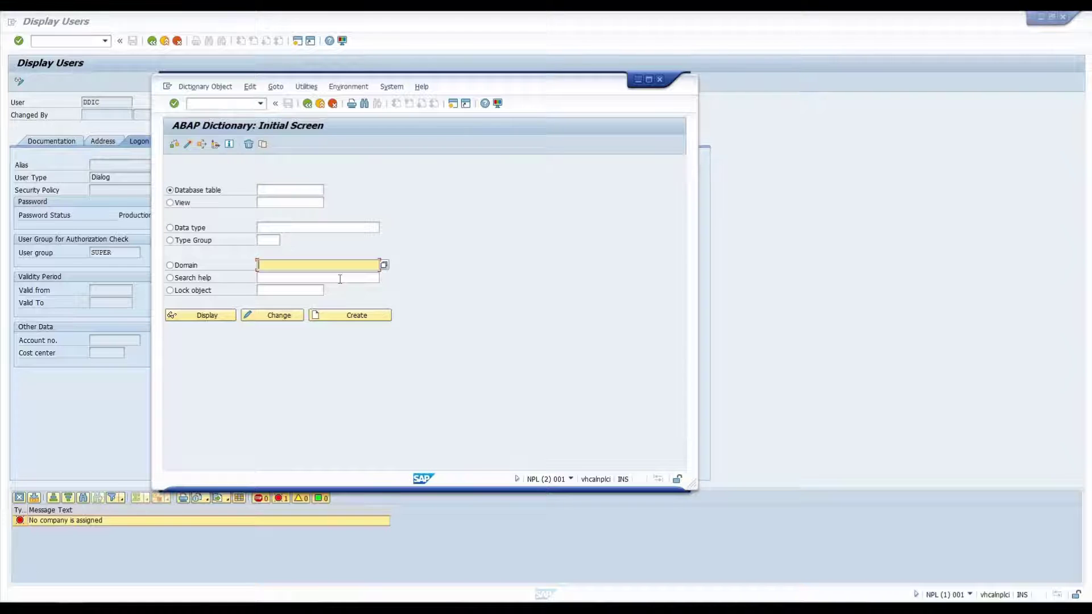
pyautogui.hotkey('ctrl', '/')
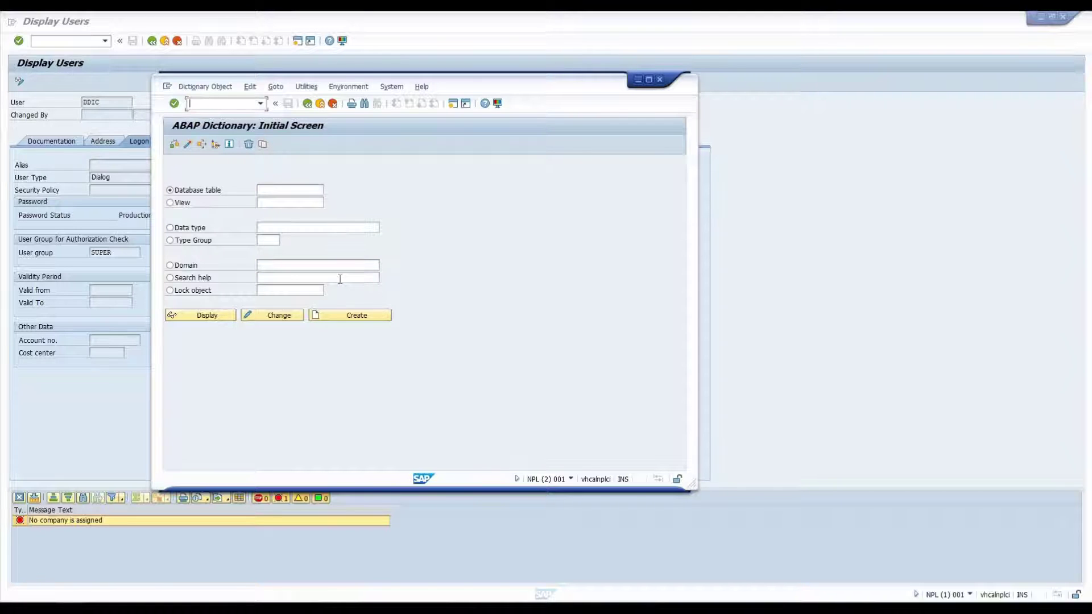
pyautogui.write('/i')
pyautogui.press('Return')
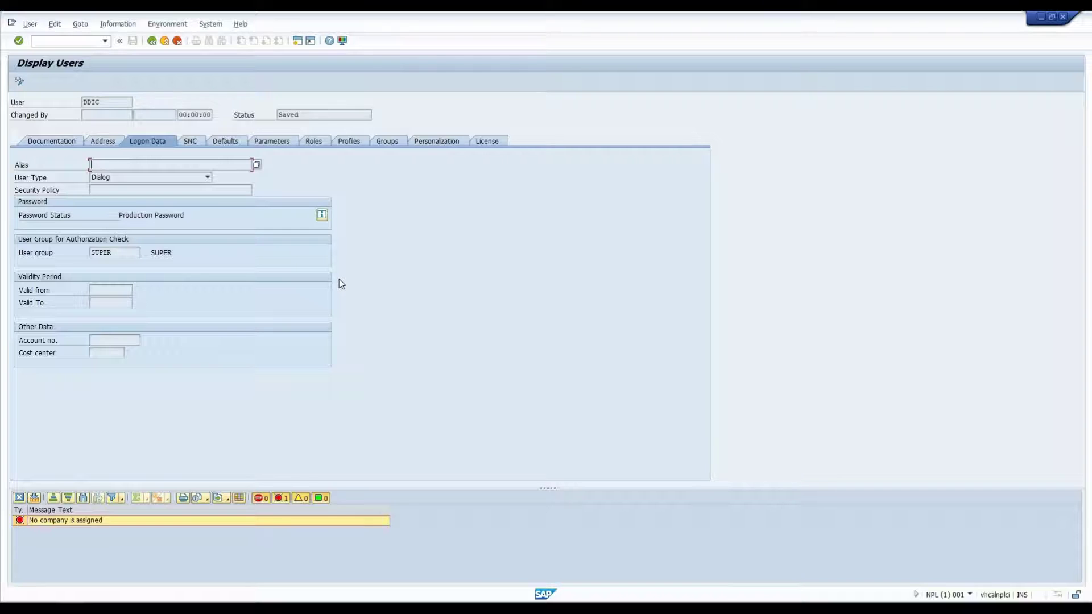
# - Enter /n to end Display Users and return to the SAP Easy Access menu
pyautogui.hotkey('ctrl', '/')
pyautogui.write('/nmm01')
pyautogui.press('BackSpace')
pyautogui.press('BackSpace')
pyautogui.press('BackSpace')
pyautogui.press('BackSpace')
pyautogui.press('Return')
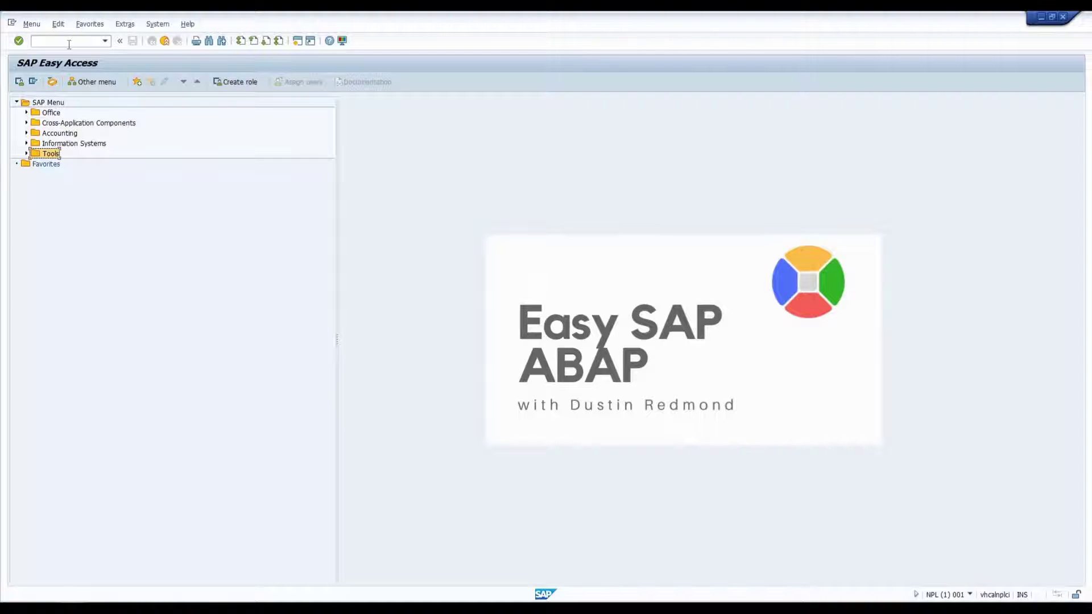
# - Bring up F1 help for the command field and move it over the menu tree
pyautogui.click(33, 41)
pyautogui.press('F1')
pyautogui.moveTo(544, 104); pyautogui.dragTo(257, 115)
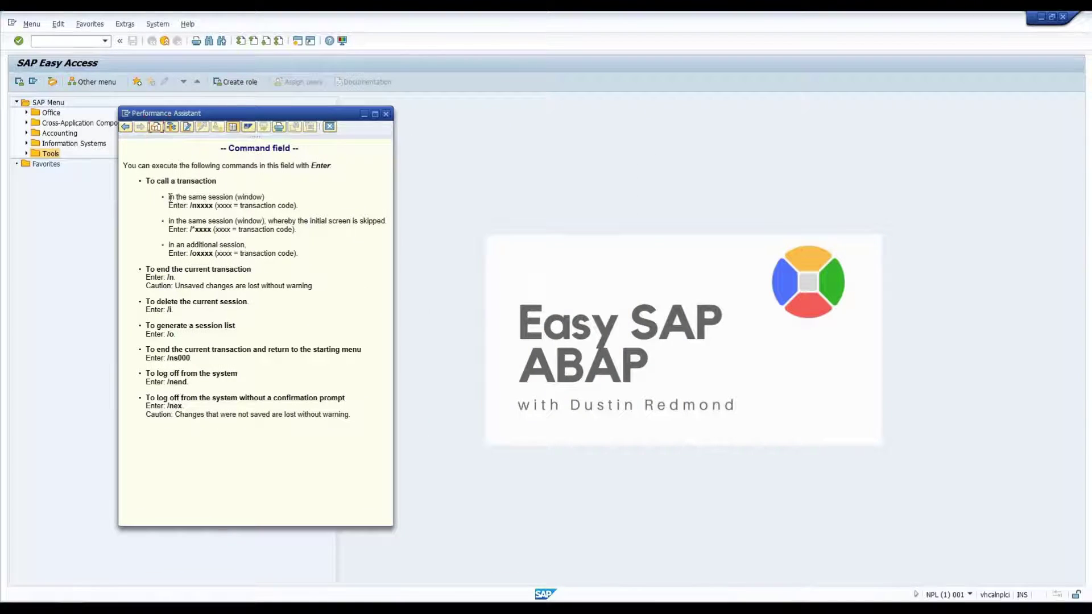
# - Highlight the /nxxxx, /*, /oxxxx, /n and /i command syntaxes in the help
pyautogui.moveTo(169, 198); pyautogui.dragTo(264, 197)
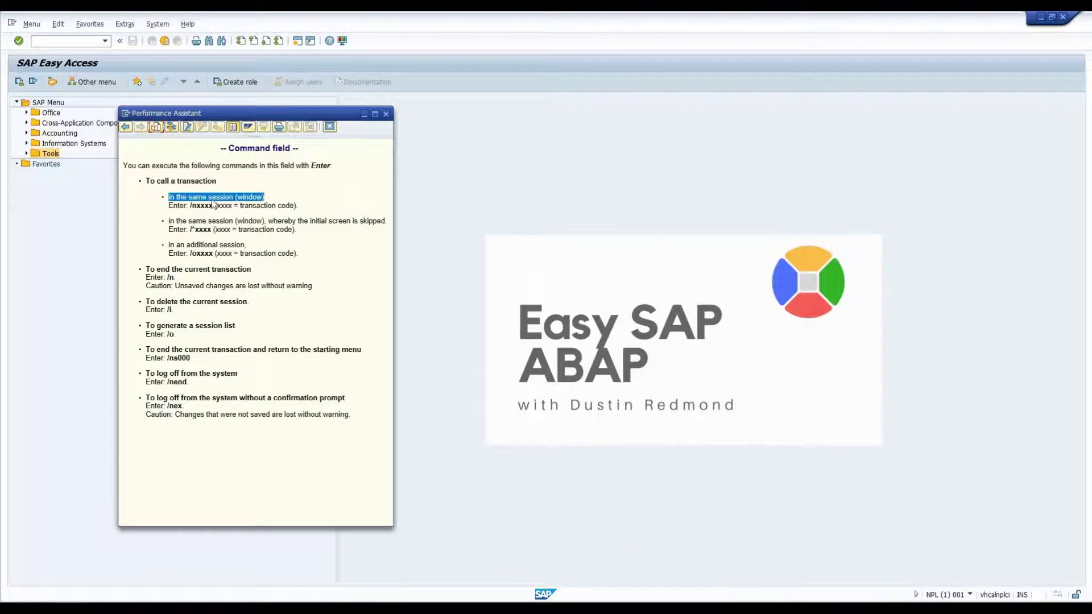
pyautogui.doubleClick(205, 206)
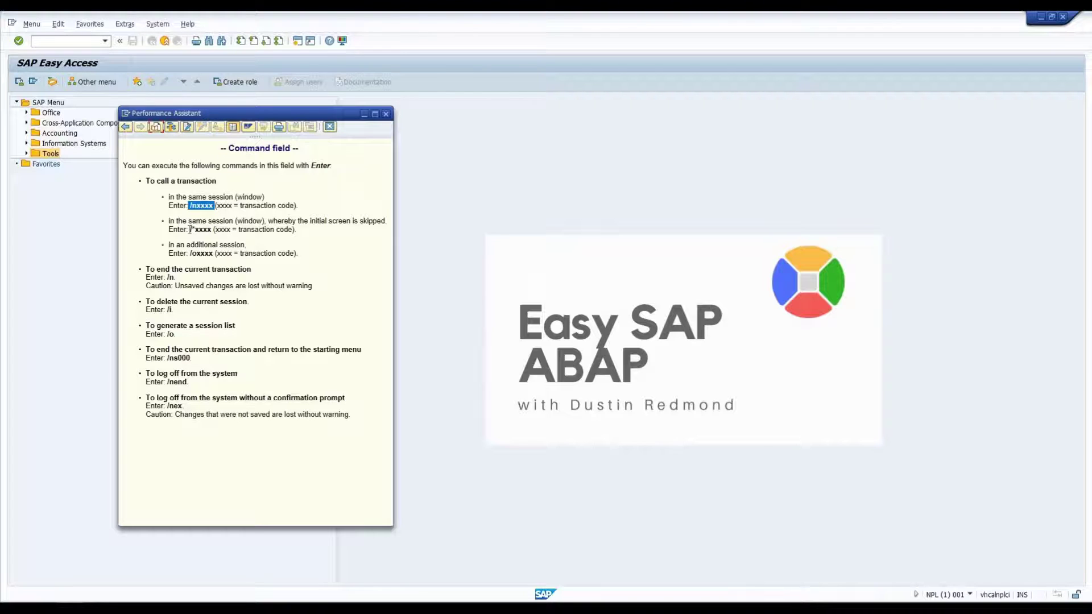
pyautogui.moveTo(190, 229)
pyautogui.mouseDown()
pyautogui.moveTo(212, 231)
pyautogui.moveTo(195, 231)
pyautogui.mouseUp()
pyautogui.click(202, 259)
pyautogui.doubleClick(202, 256)
pyautogui.doubleClick(171, 277)
pyautogui.click(206, 314)
pyautogui.doubleClick(169, 310)
# - Close the command help and start su01 in a new session
pyautogui.click(386, 114)
pyautogui.hotkey('ctrl', 'n')
pyautogui.write('su01')
pyautogui.press('Return')
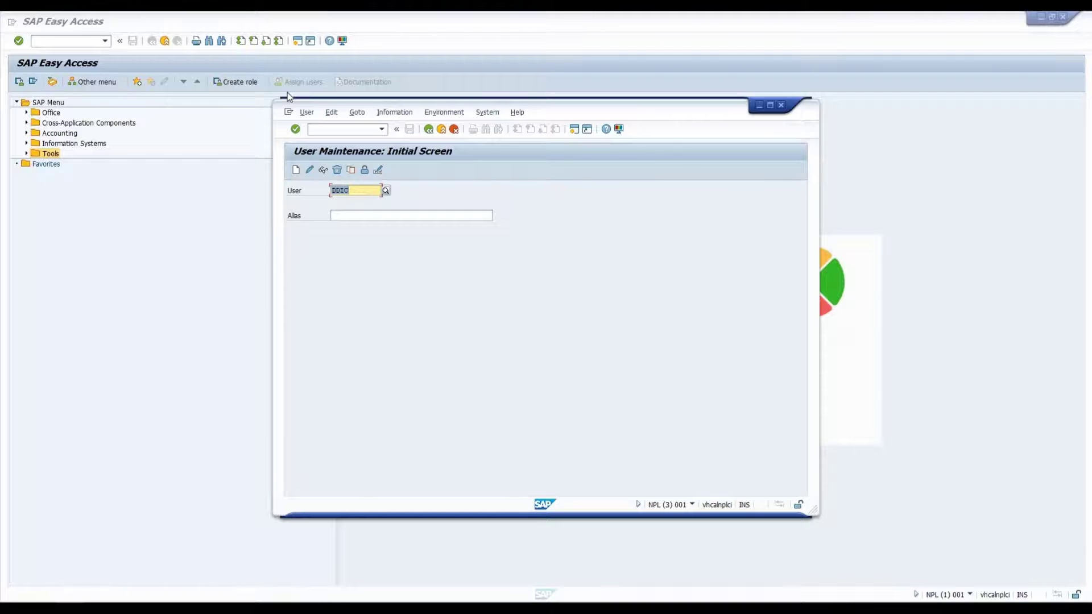
# - Restart user maintenance with /nsu01, then enter table SFLIGHT and display it
pyautogui.hotkey('ctrl', '/')
pyautogui.write('/')
pyautogui.write('nsu01')
pyautogui.press('Return')
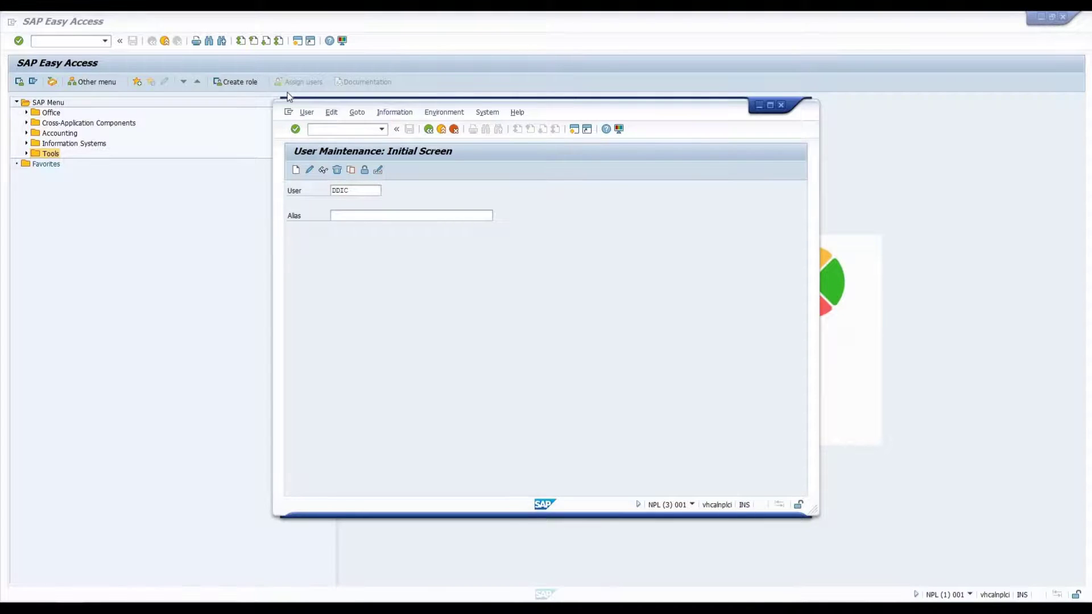
pyautogui.write('sflight')
pyautogui.press('Return')
pyautogui.click(344, 342)
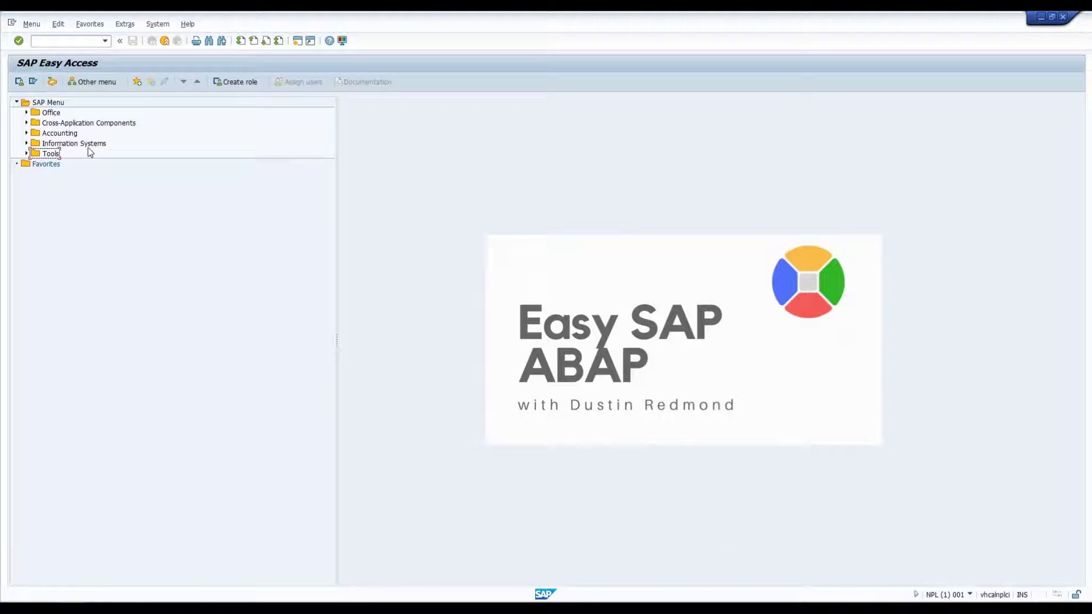
# - List the open sessions with /o
pyautogui.click(64, 42)
pyautogui.write('/o')
pyautogui.press('Return')
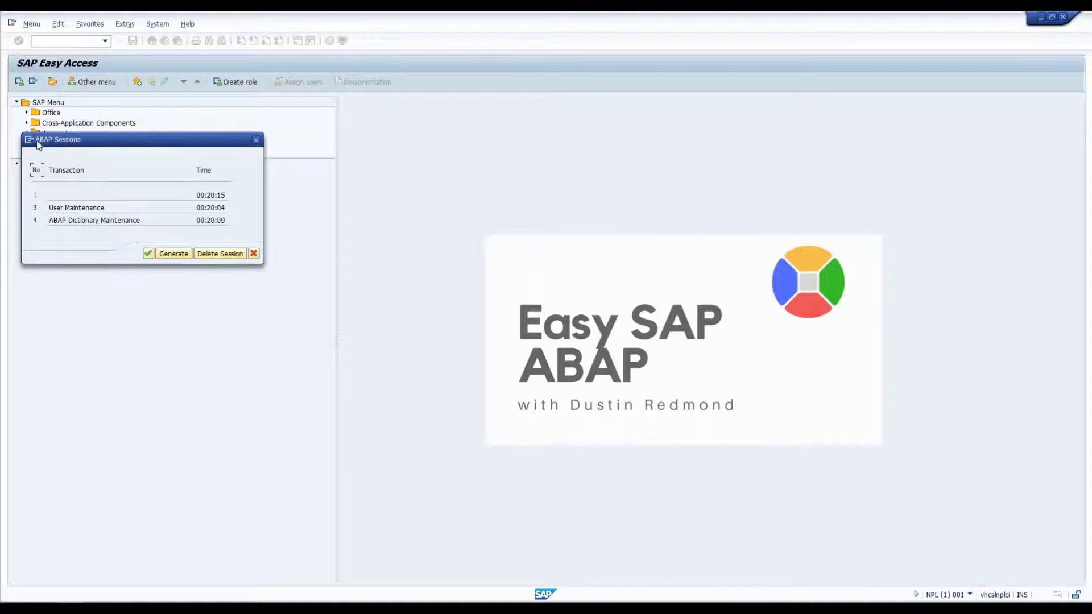
# - Select session 4, ABAP Dictionary Maintenance, and delete it
pyautogui.tripleClick(134, 223)
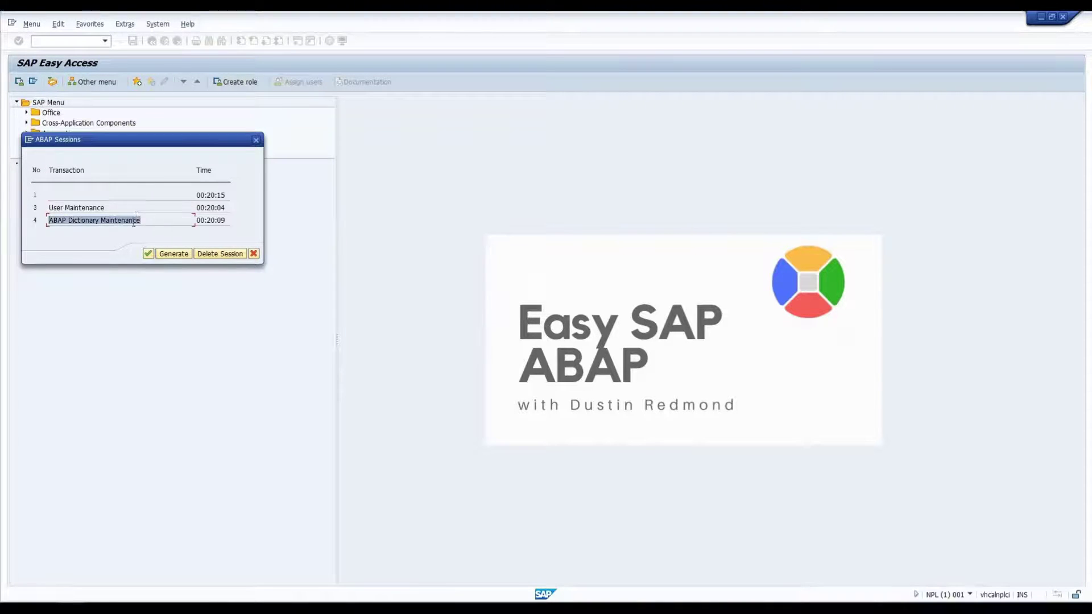
pyautogui.tripleClick(120, 208)
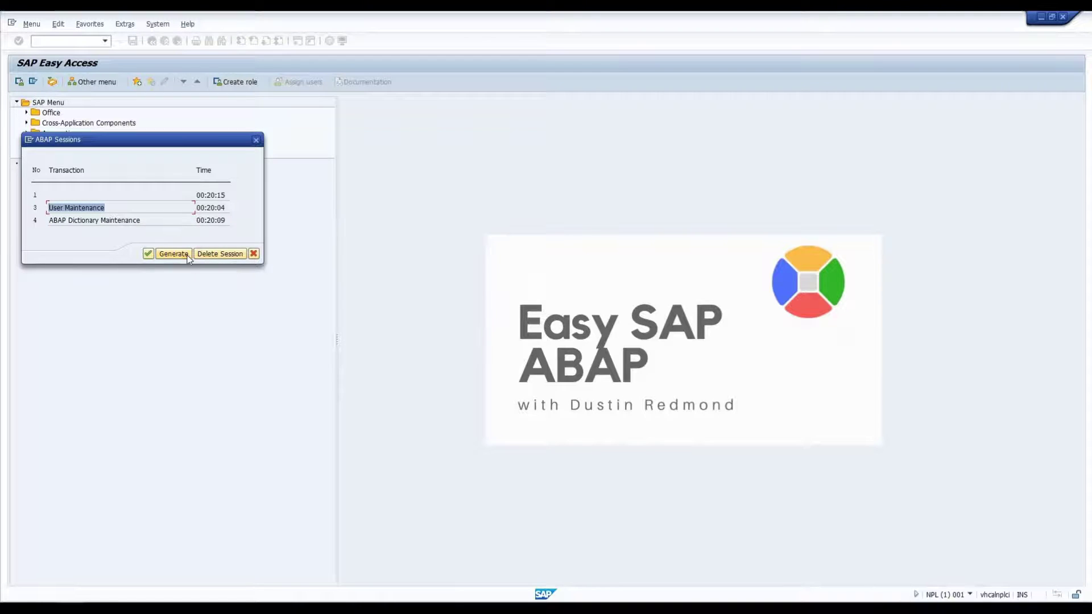
pyautogui.click(122, 220)
pyautogui.click(34, 220)
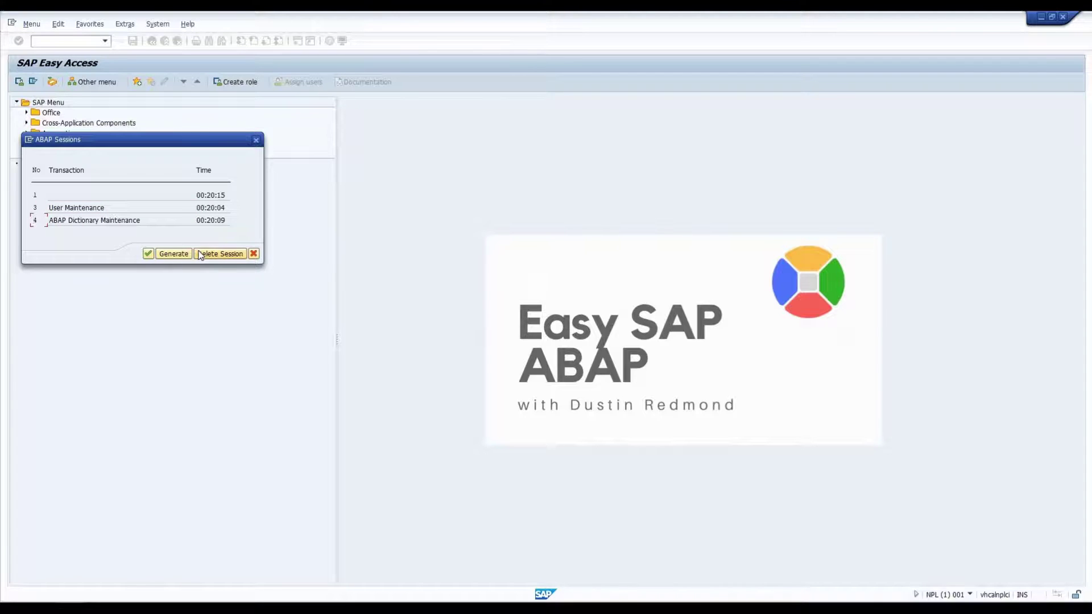
pyautogui.click(220, 253)
pyautogui.click(212, 254)
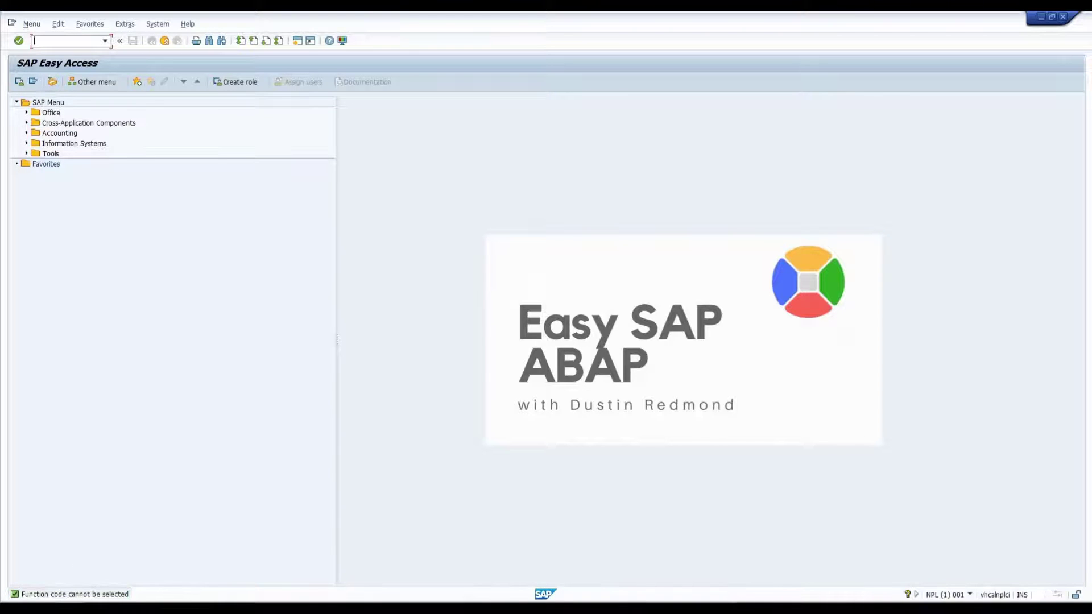
pyautogui.moveTo(142, 603)
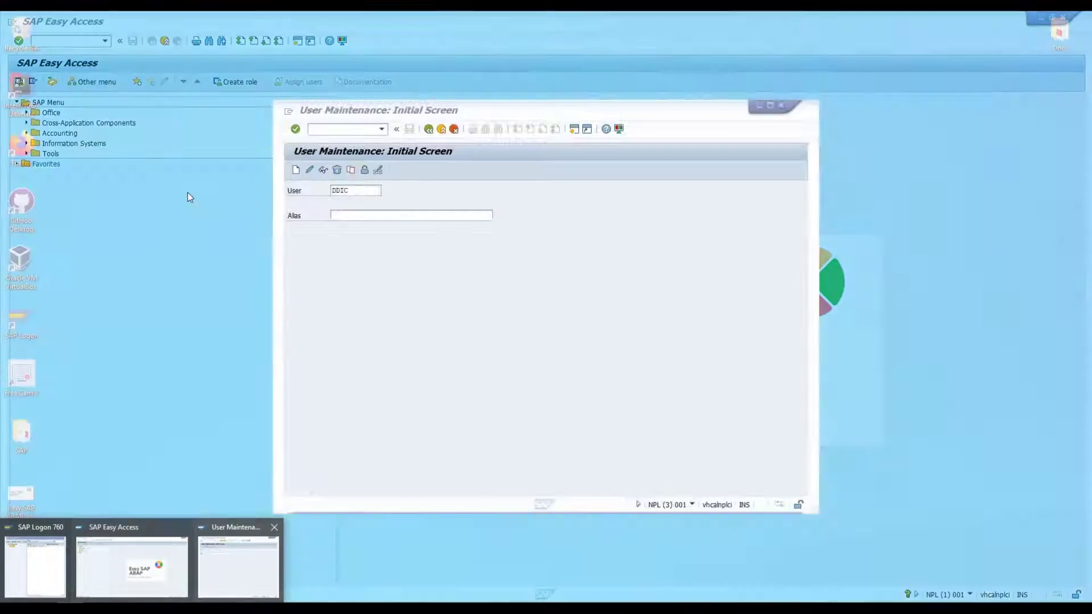
# - From SAP Easy Access, list sessions with /o and delete session 3, User Maintenance
pyautogui.click(132, 566)
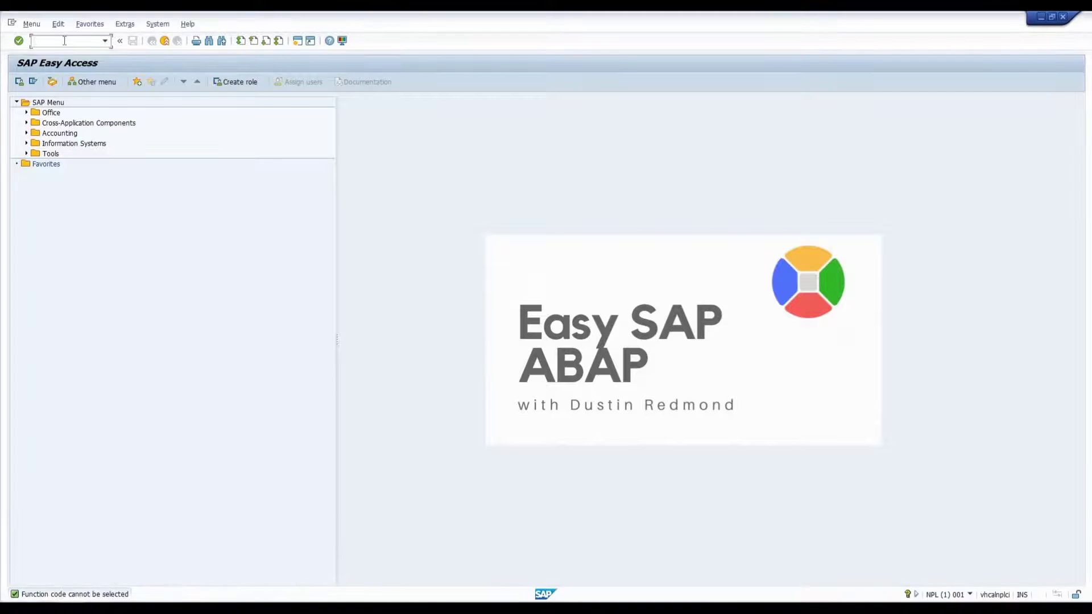
pyautogui.click(64, 41)
pyautogui.write('/o')
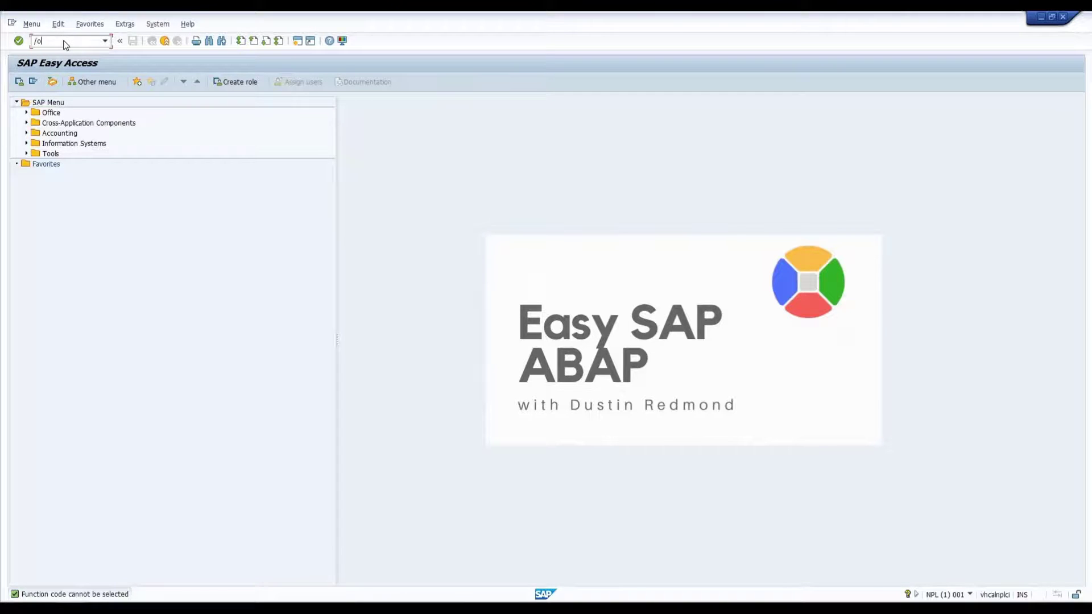
pyautogui.press('Return')
pyautogui.press('Tab')
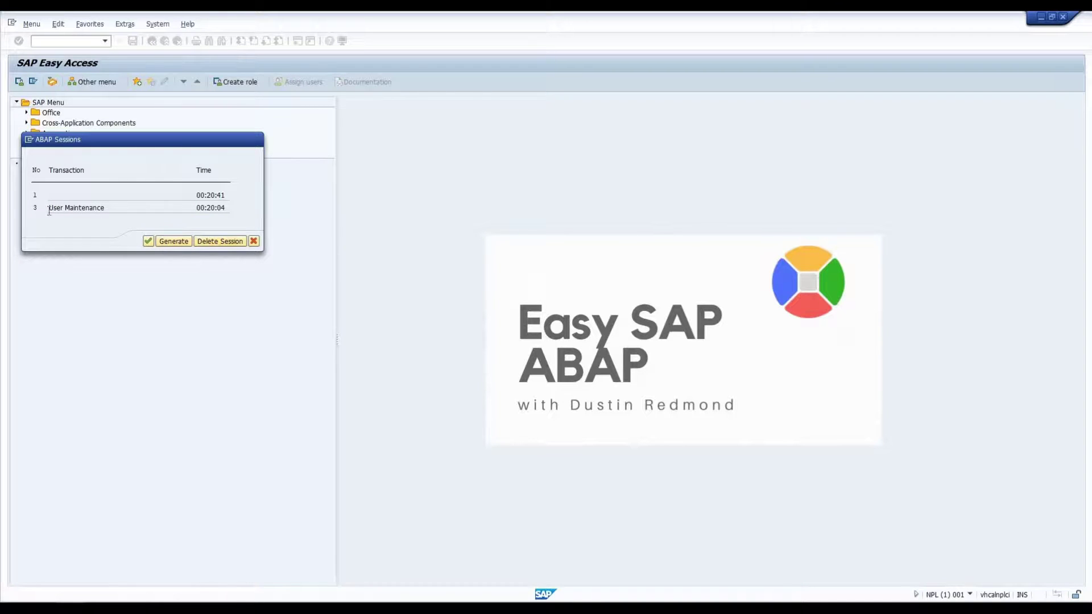
pyautogui.click(34, 208)
pyautogui.click(211, 243)
pyautogui.moveTo(77, 597)
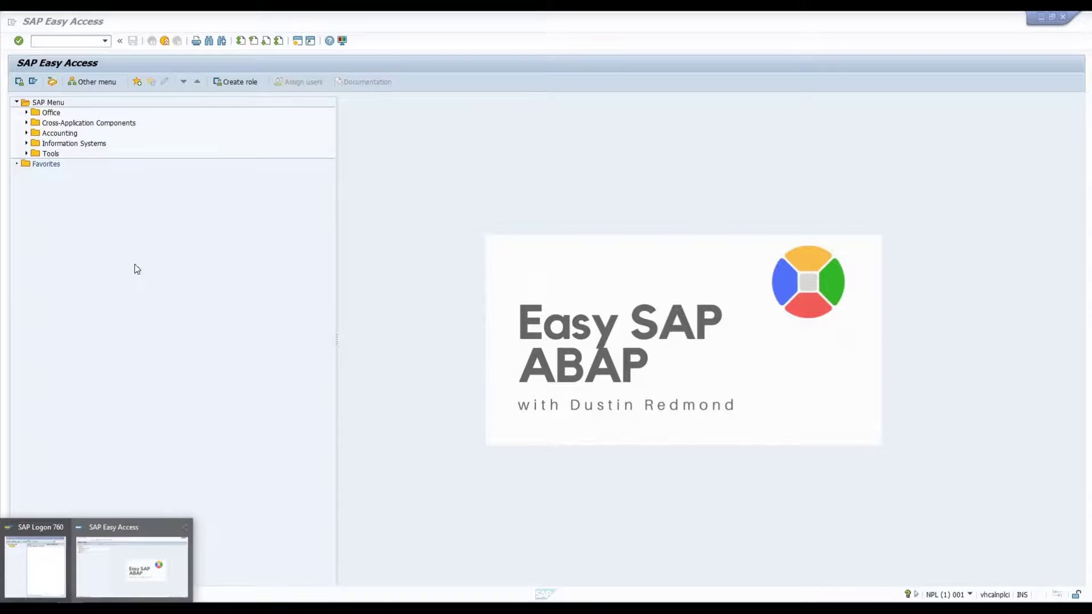
# - Reactivate the SAP Easy Access window with the cursor in its command field
pyautogui.click(128, 398)
pyautogui.click(55, 41)
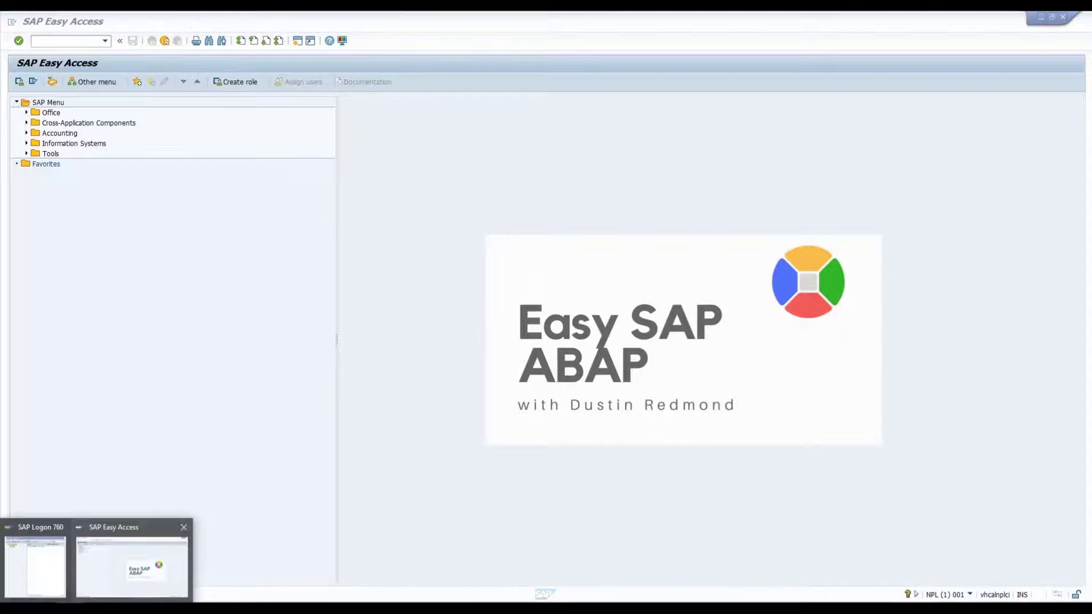
pyautogui.click(133, 566)
pyautogui.click(53, 45)
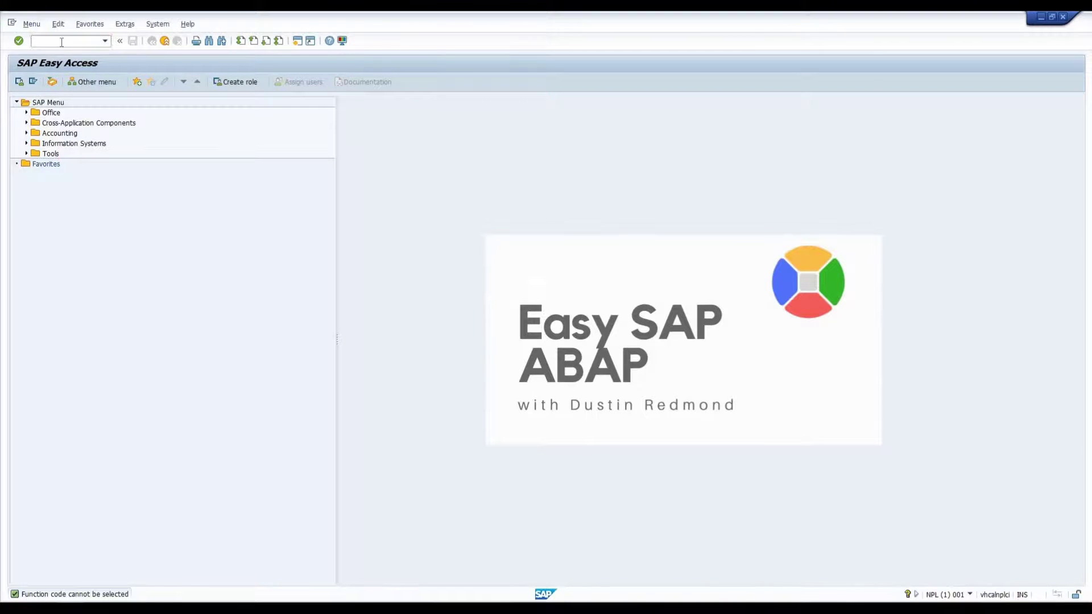
pyautogui.press('F1')
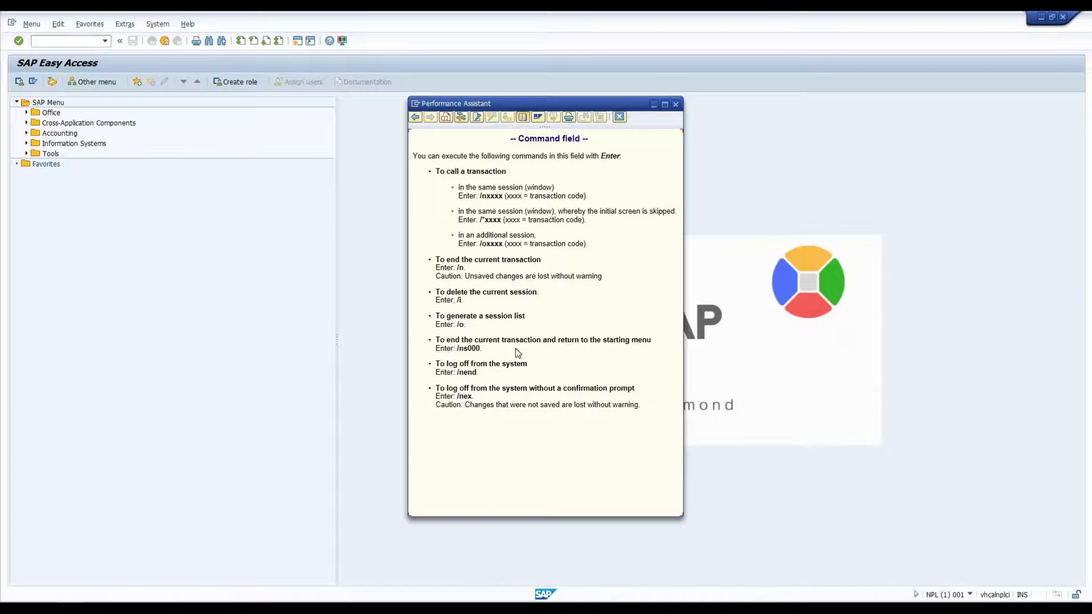
pyautogui.moveTo(482, 348); pyautogui.dragTo(435, 339)
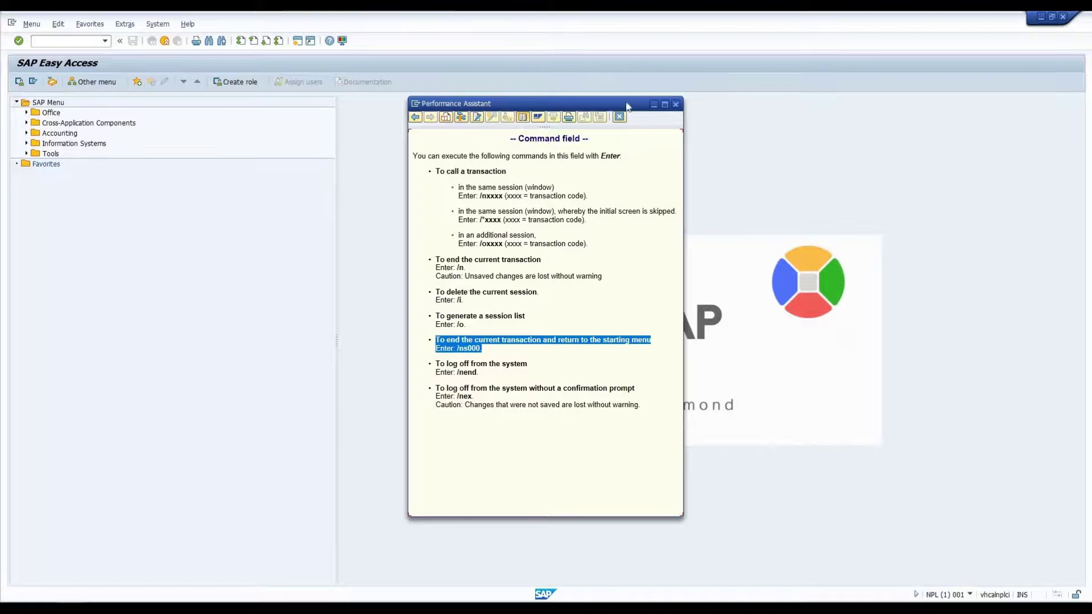
pyautogui.click(677, 104)
pyautogui.write('se16n')
pyautogui.press('Return')
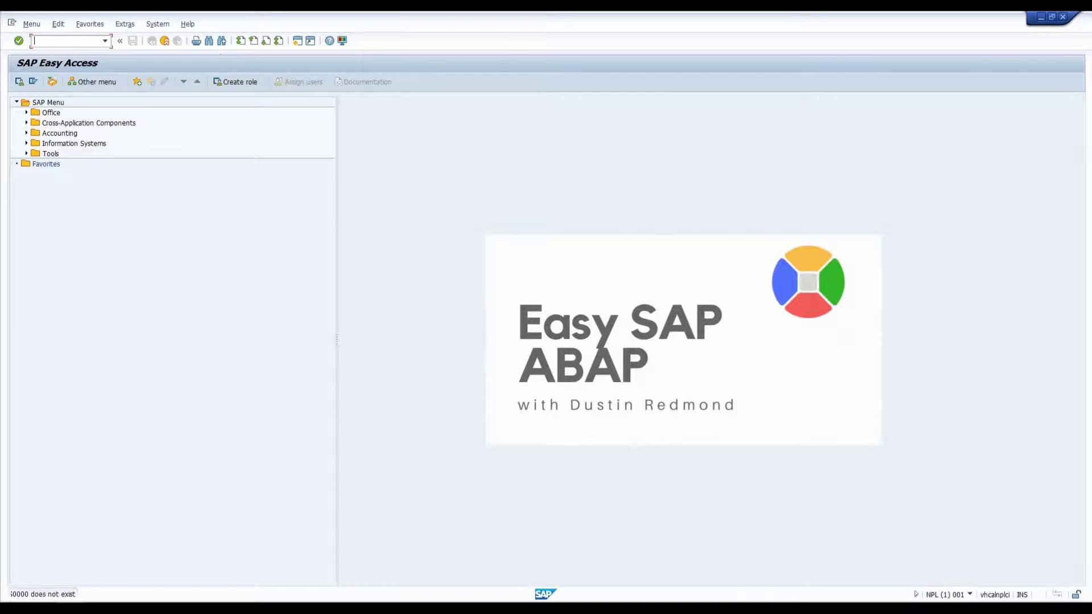
pyautogui.press('Return')
pyautogui.press('BackSpace')
pyautogui.press('BackSpace')
pyautogui.press('BackSpace')
pyautogui.press('BackSpace')
pyautogui.press('Return')
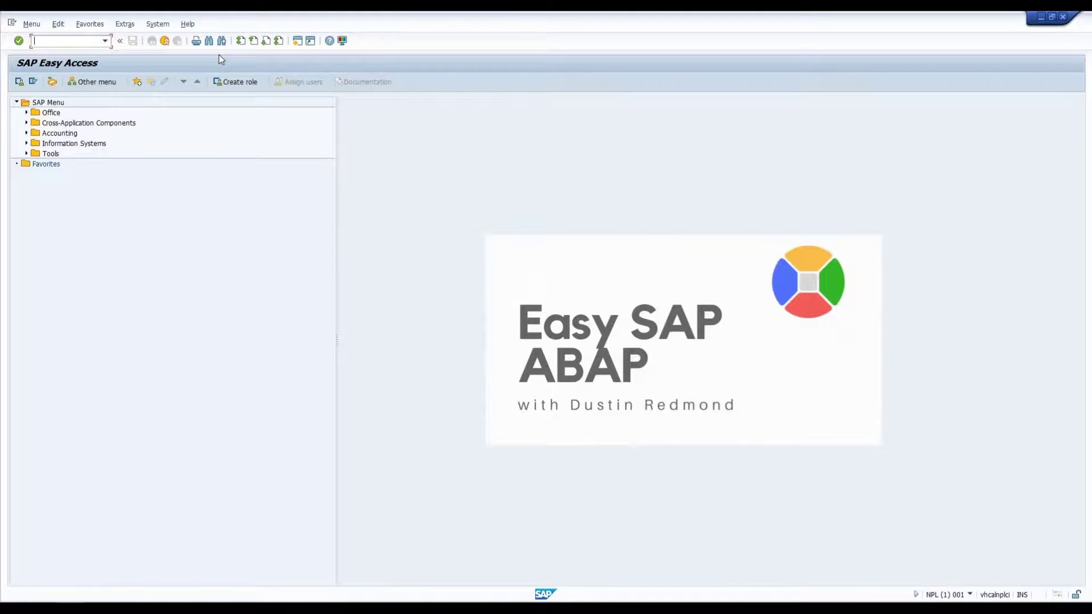
pyautogui.press('F1')
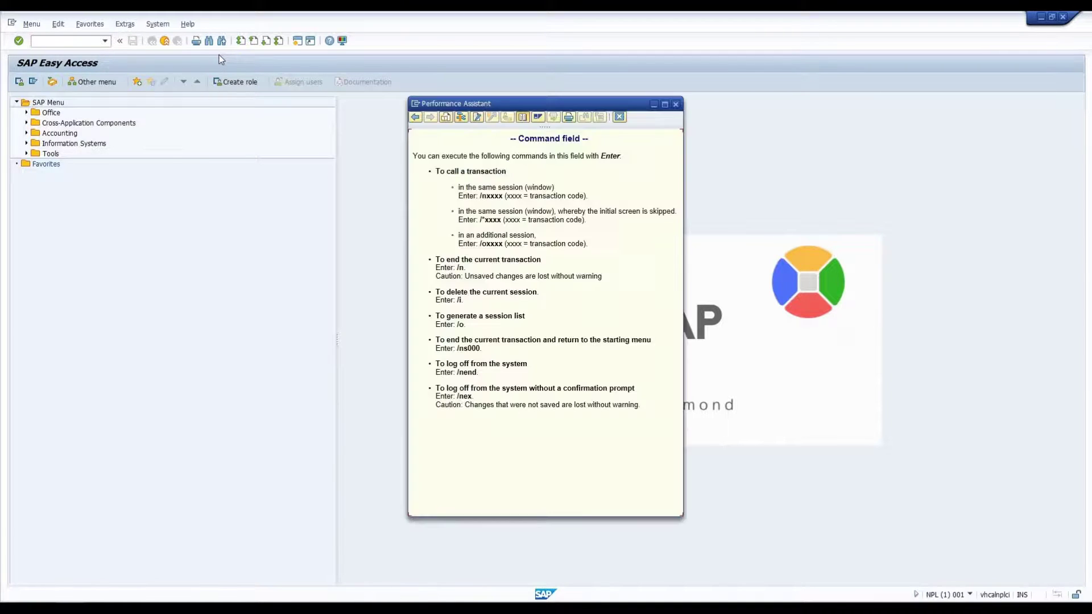
pyautogui.tripleClick(496, 348)
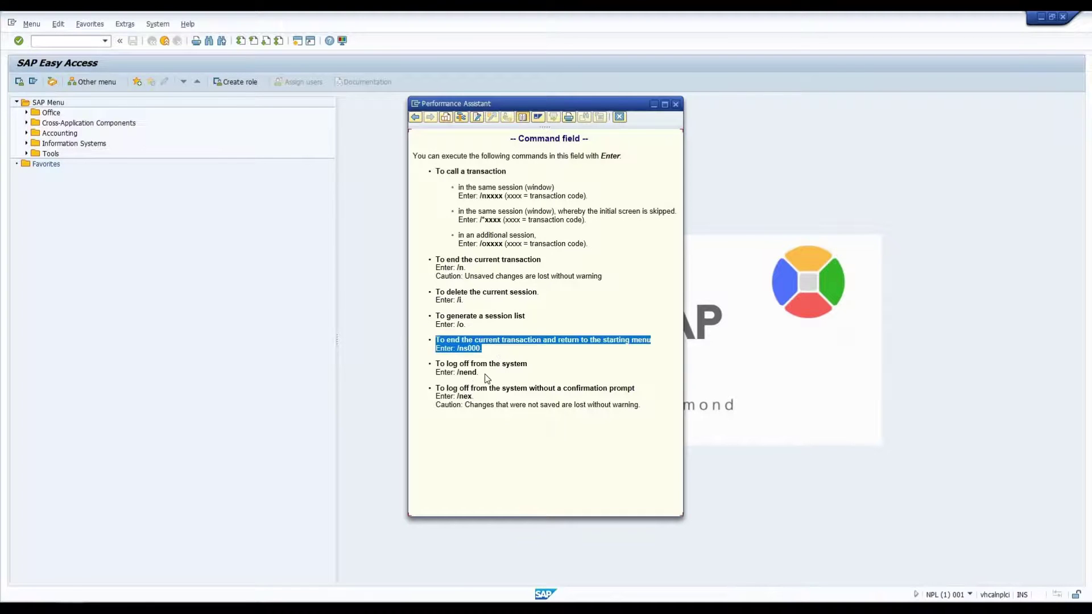
pyautogui.click(84, 41)
pyautogui.write('/n')
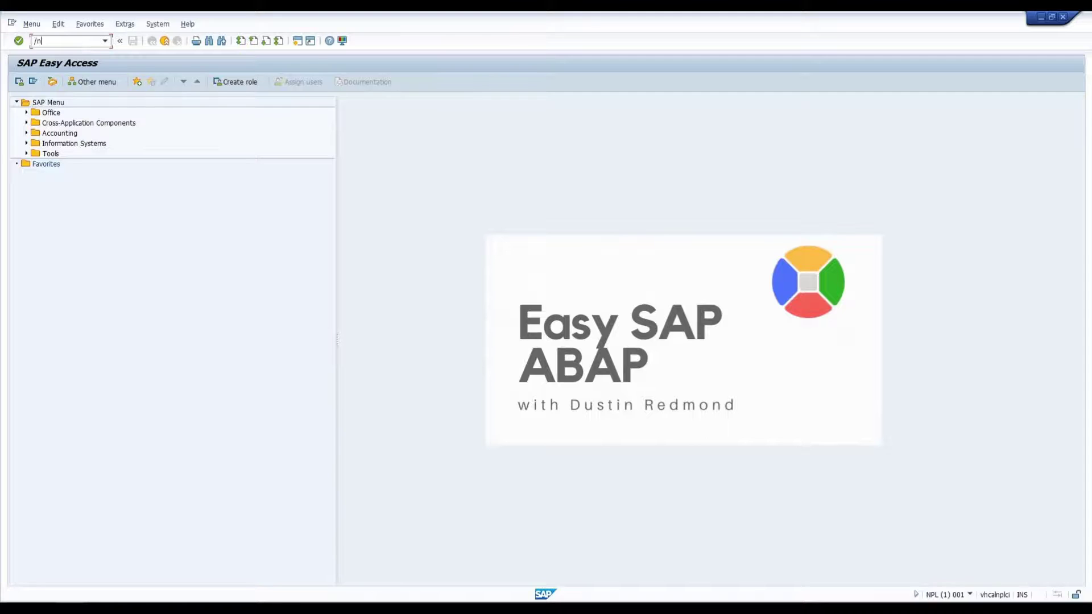
pyautogui.press('Return')
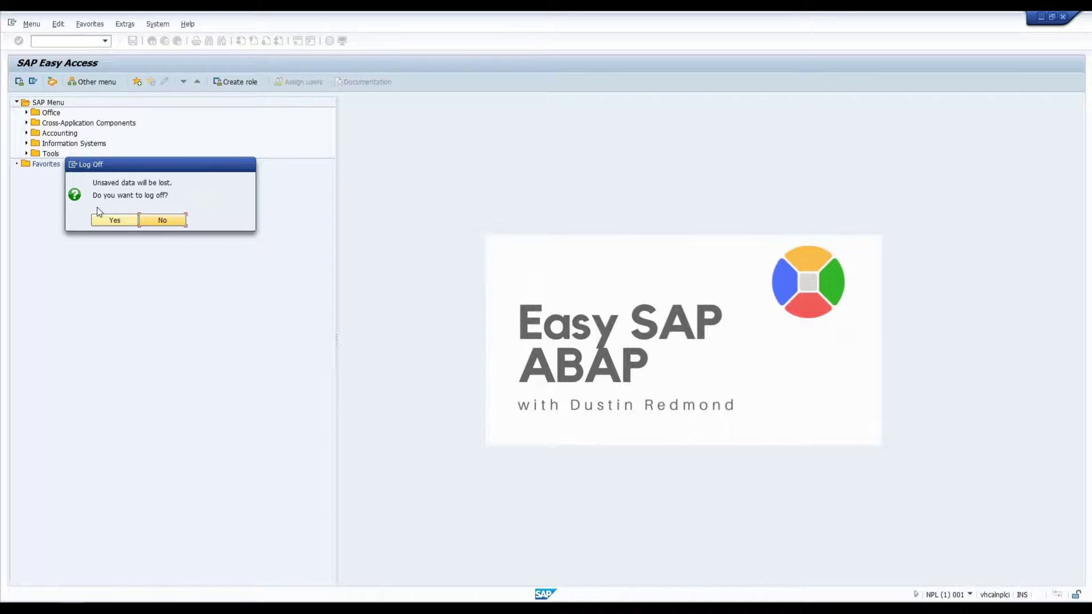
pyautogui.click(160, 223)
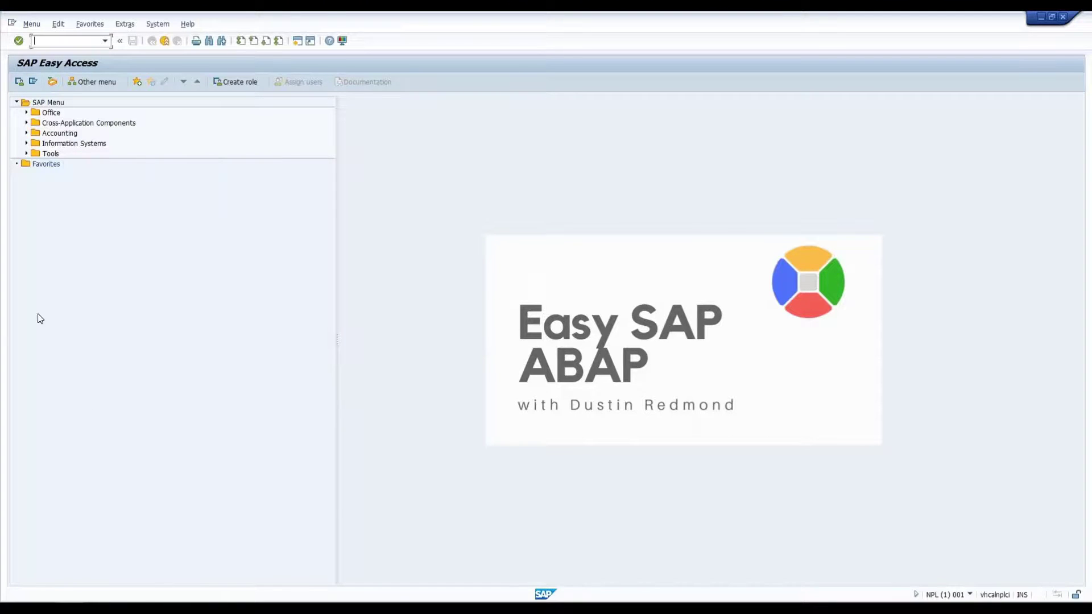
pyautogui.press('F1')
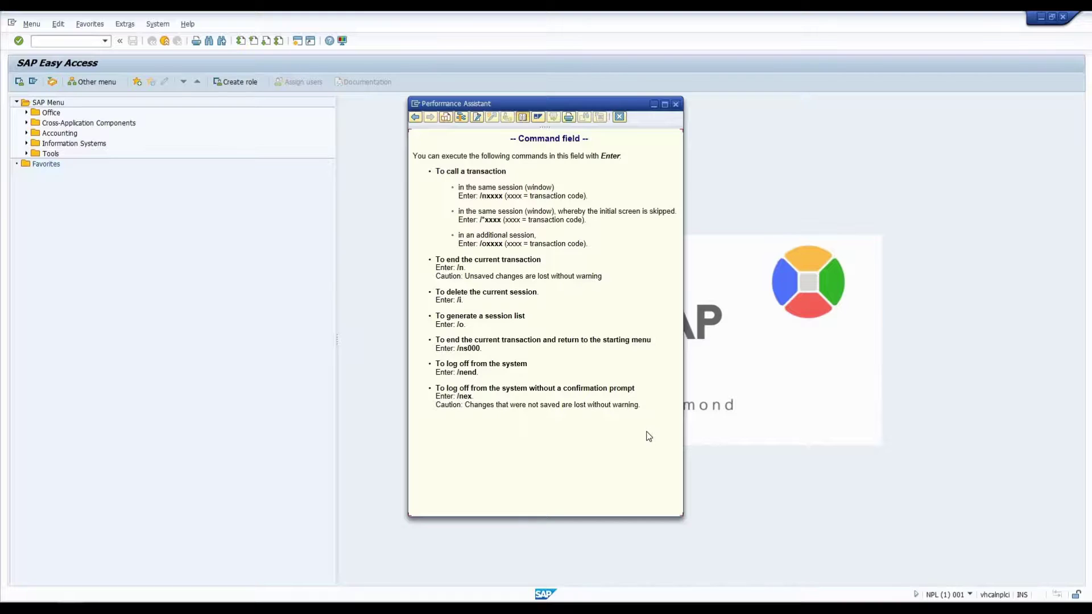
pyautogui.moveTo(531, 397); pyautogui.dragTo(457, 397)
pyautogui.click(676, 104)
pyautogui.write('/nex')
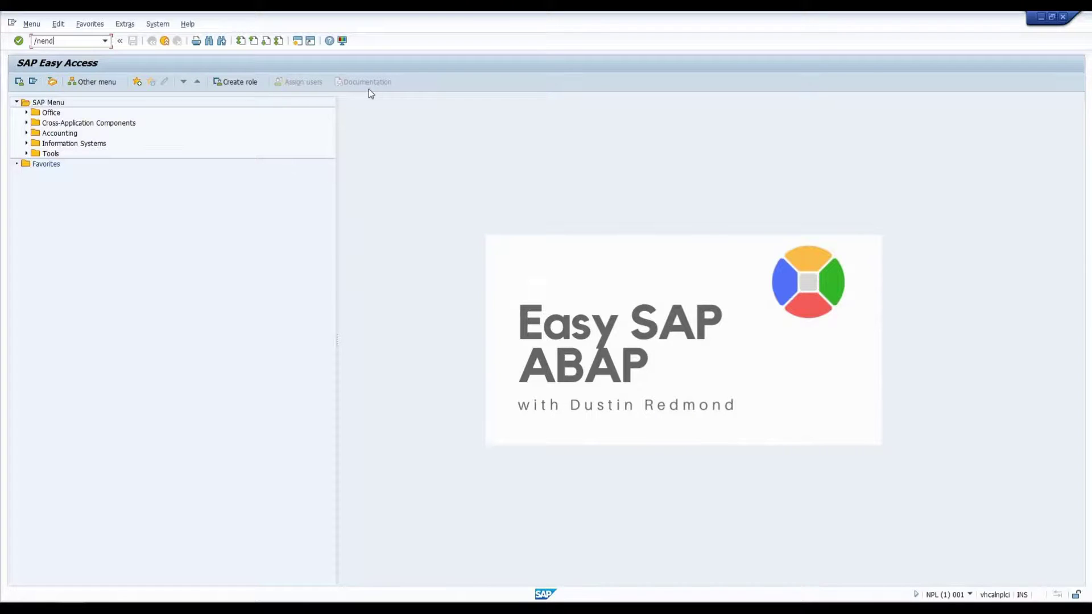
pyautogui.press('Return')
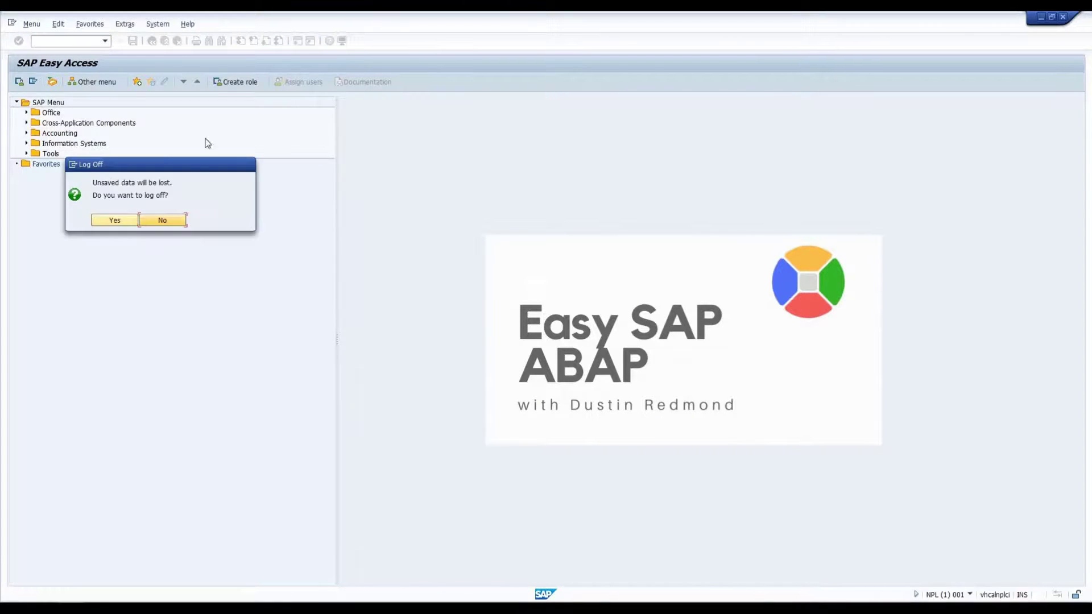
pyautogui.click(161, 222)
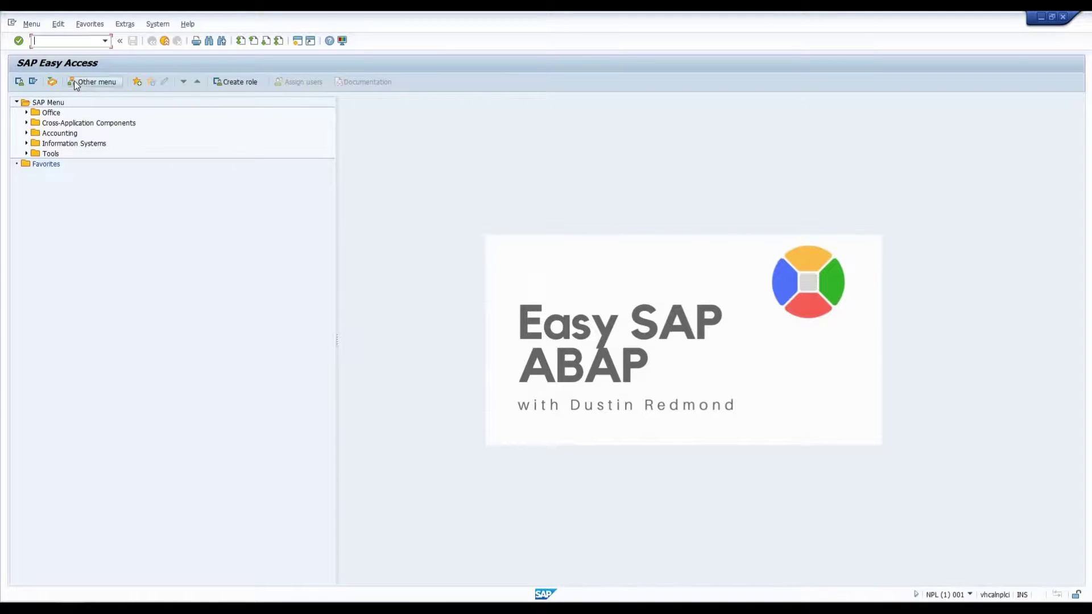